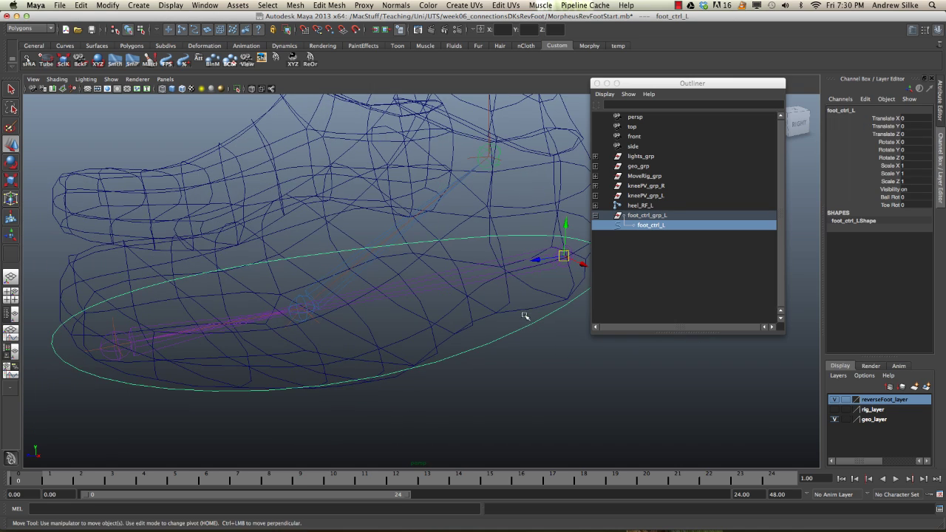
# Reposition and shrink the Outliner so it sits clear of the left foot's heel.
pyautogui.keyDown('alt'); pyautogui.moveTo(523, 317); pyautogui.dragTo(467, 201, button='right'); pyautogui.keyUp('alt')
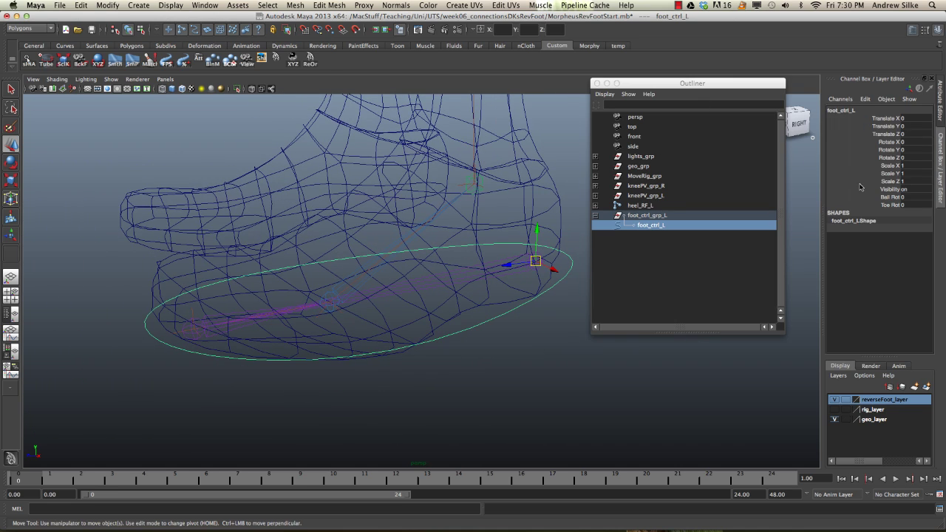
pyautogui.moveTo(751, 83); pyautogui.dragTo(196, 106)
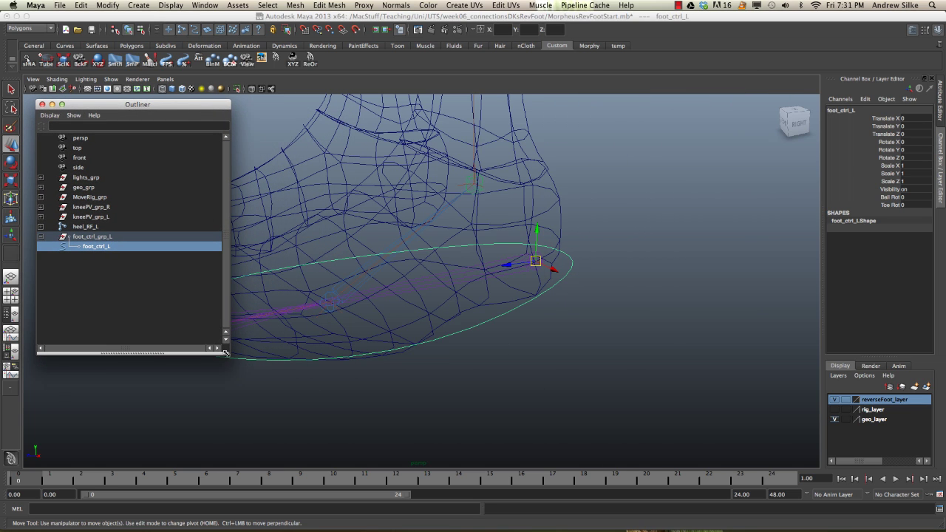
pyautogui.moveTo(228, 355); pyautogui.dragTo(145, 308)
# Test-move the heel_RF_L joint and the foot_ctrl_L curve separately, undoing each move.
pyautogui.keyDown('alt'); pyautogui.moveTo(431, 296); pyautogui.dragTo(445, 300); pyautogui.keyUp('alt')
pyautogui.click(468, 298)
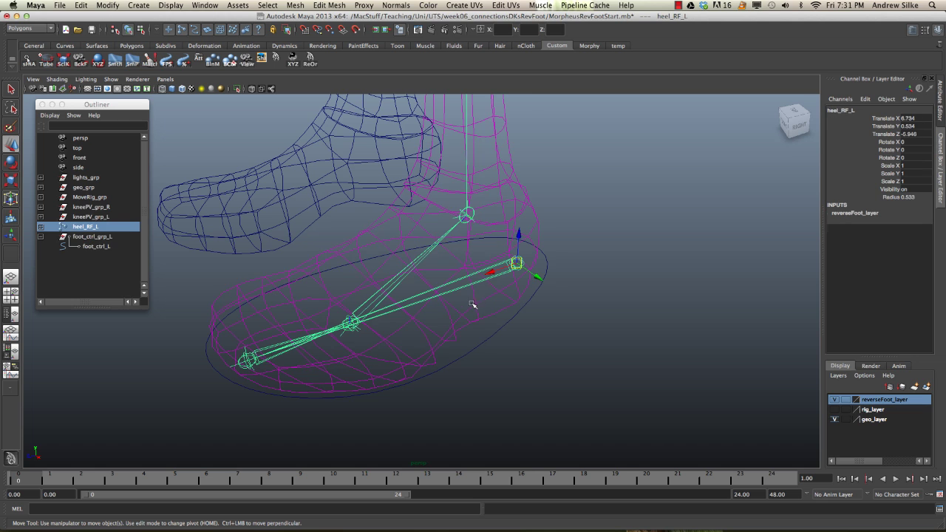
pyautogui.moveTo(516, 264); pyautogui.dragTo(588, 284)
pyautogui.press('super+z')
pyautogui.click(516, 310)
pyautogui.moveTo(515, 264); pyautogui.dragTo(667, 323)
pyautogui.press('z')
# Parent-constrain the heel_RF_L joint to foot_ctrl_L with Maintain offset on, all translate and rotate axes, and weight 1.
pyautogui.moveTo(468, 305)
pyautogui.keyDown('alt'); pyautogui.mouseDown()
pyautogui.moveTo(473, 296)
pyautogui.moveTo(469, 302)
pyautogui.mouseUp(); pyautogui.keyUp('alt')
pyautogui.keyDown('alt'); pyautogui.moveTo(501, 335); pyautogui.dragTo(535, 333); pyautogui.keyUp('alt')
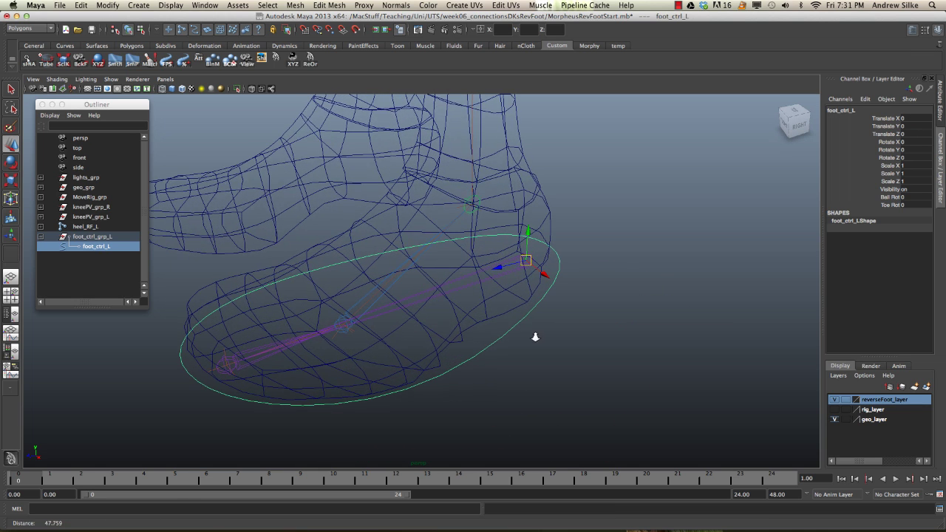
pyautogui.click(602, 346)
pyautogui.click(489, 330)
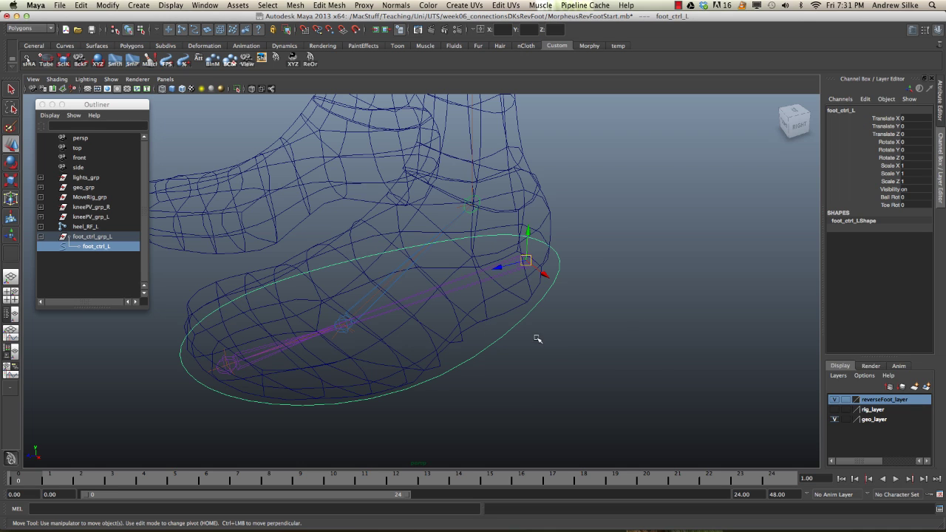
pyautogui.press('q')
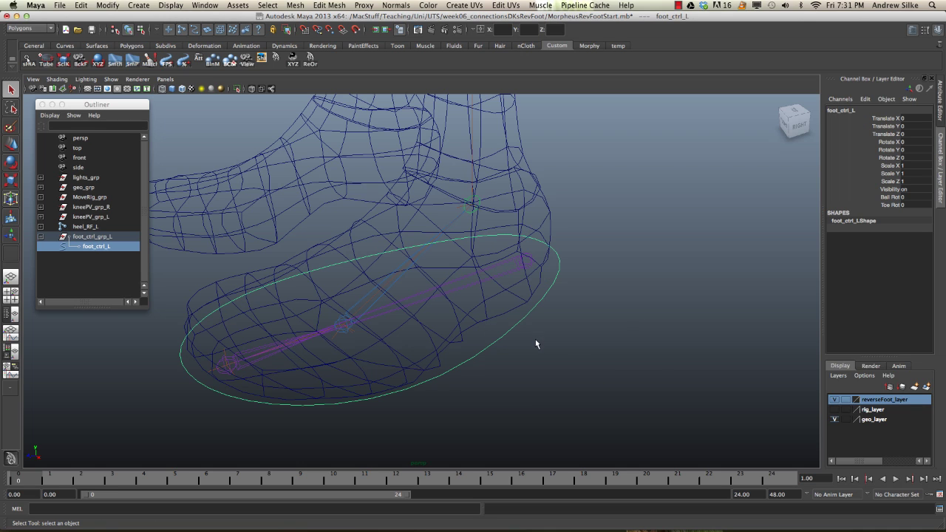
pyautogui.keyDown('shift'); pyautogui.click(494, 273); pyautogui.keyUp('shift')
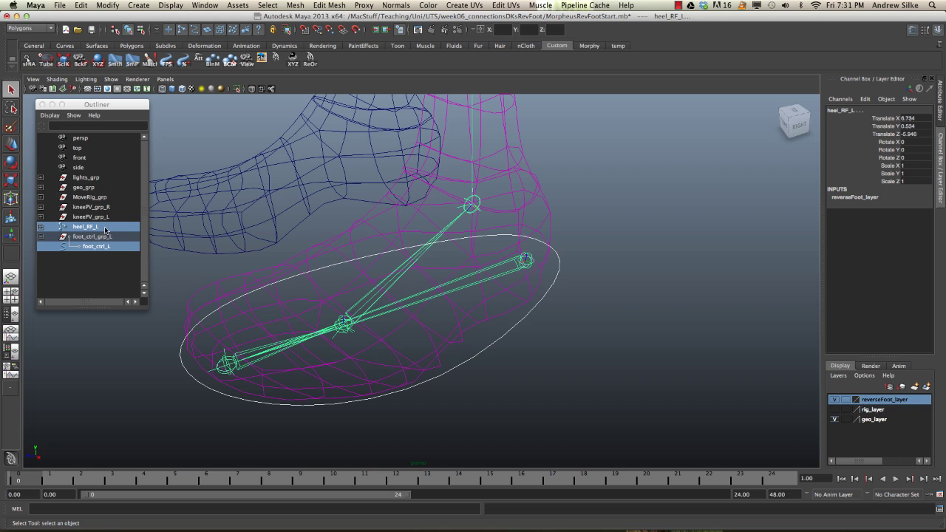
pyautogui.press('space')
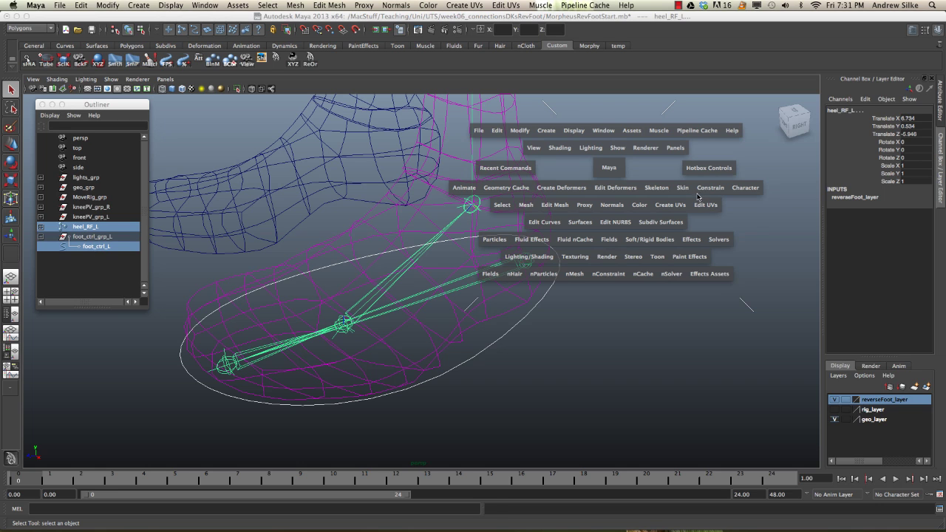
pyautogui.click(706, 189)
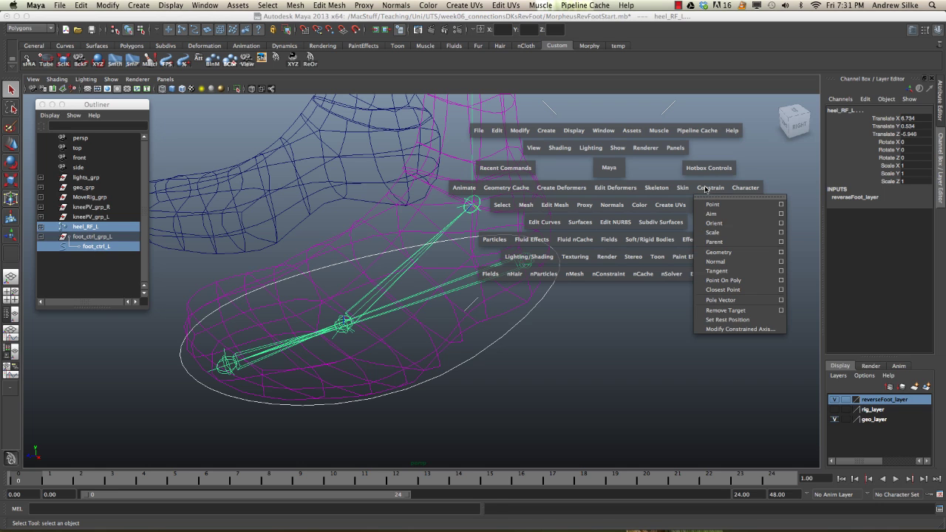
pyautogui.click(784, 243)
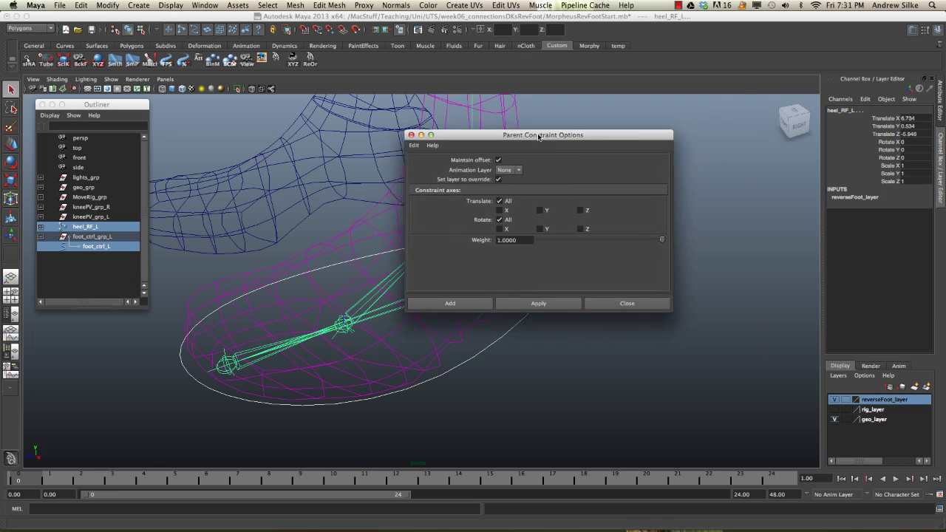
pyautogui.moveTo(516, 138); pyautogui.dragTo(593, 102)
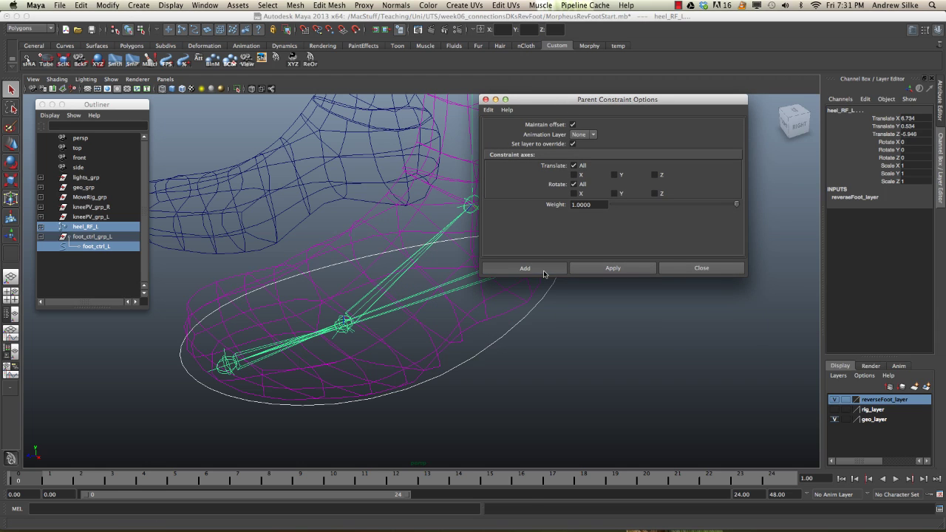
pyautogui.click(544, 271)
# Test the new constraint by moving foot_ctrl_L freely, and undo the move.
pyautogui.click(515, 345)
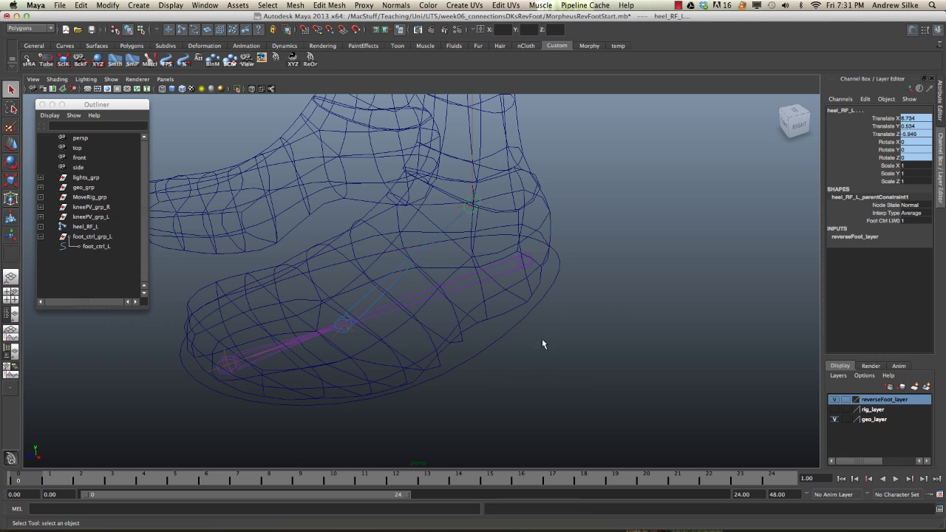
pyautogui.click(507, 352)
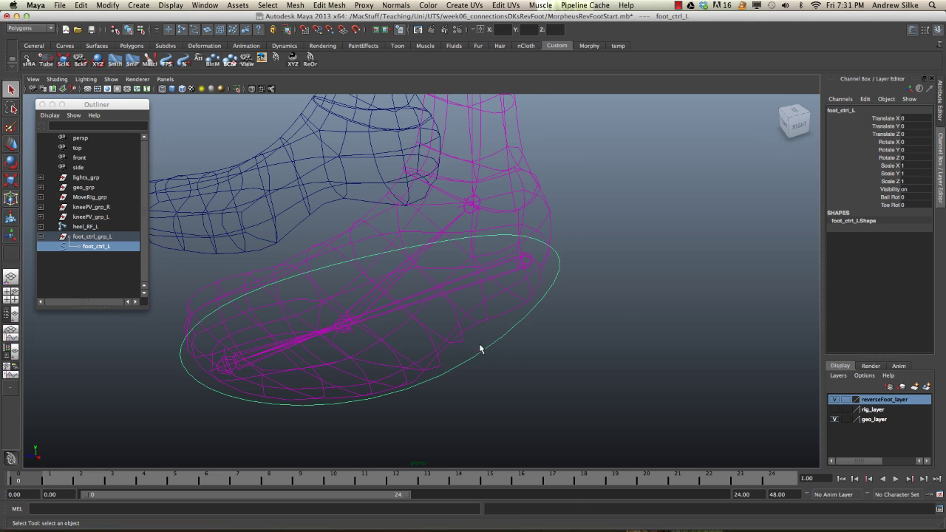
pyautogui.press('w')
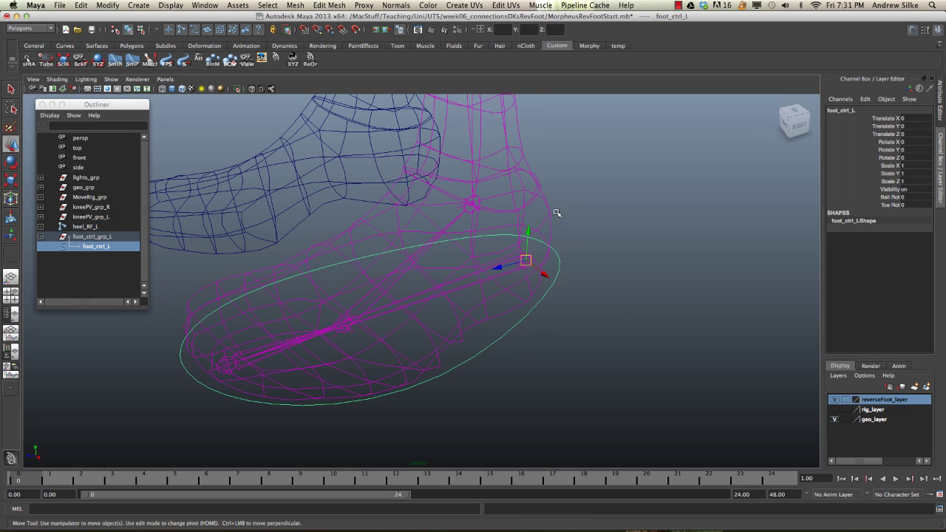
pyautogui.moveTo(566, 205); pyautogui.dragTo(473, 262, button='middle')
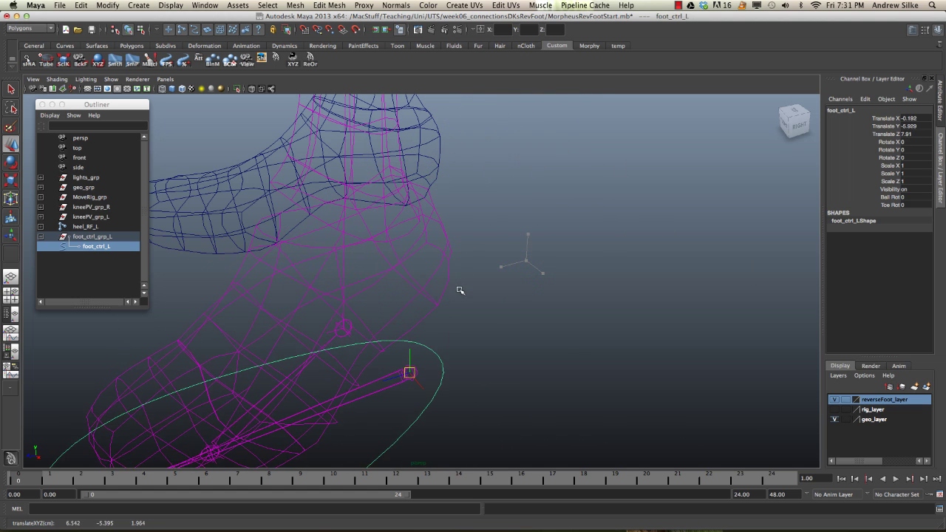
pyautogui.press('z')
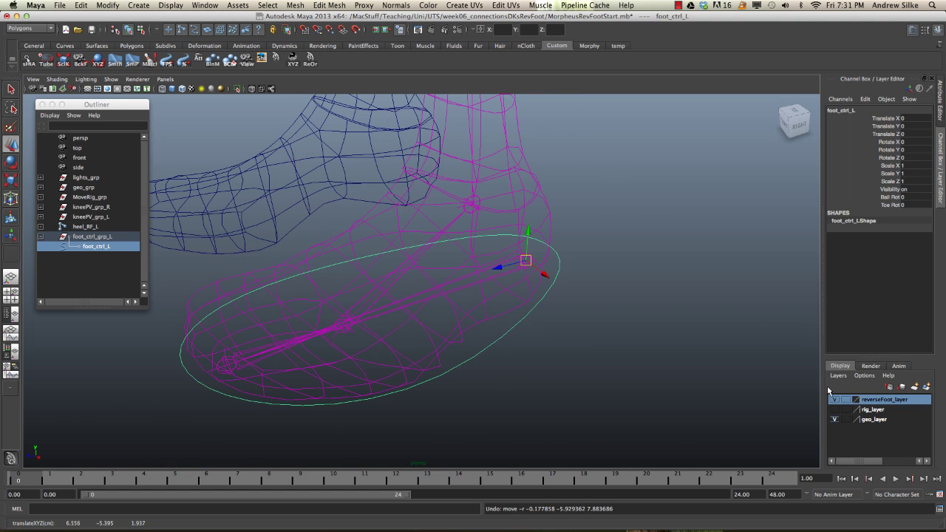
# Test-move foot_ctrl_L with geo_layer hidden, undo the move and restore the layer's visibility.
pyautogui.click(835, 419)
pyautogui.moveTo(603, 306); pyautogui.dragTo(680, 266, button='middle')
pyautogui.press('z')
pyautogui.click(835, 419)
pyautogui.press('z')
# Test-rotate foot_ctrl_L about the heel and undo the rotation.
pyautogui.press('e')
pyautogui.moveTo(549, 229); pyautogui.dragTo(507, 220)
pyautogui.press('z')
pyautogui.press('z')
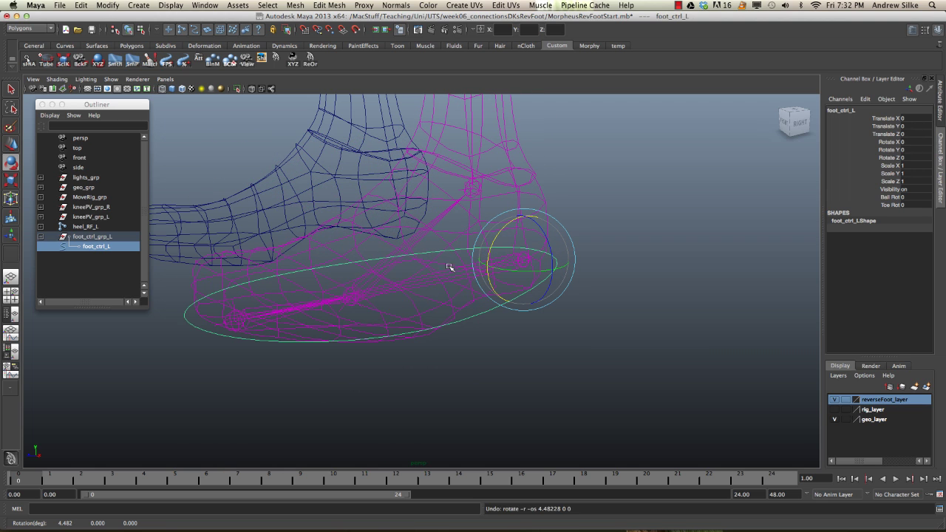
# Inspect the constrained channels of heel_RF_L and the Ball Rot and Toe Rot attributes of foot_ctrl_L.
pyautogui.click(455, 276)
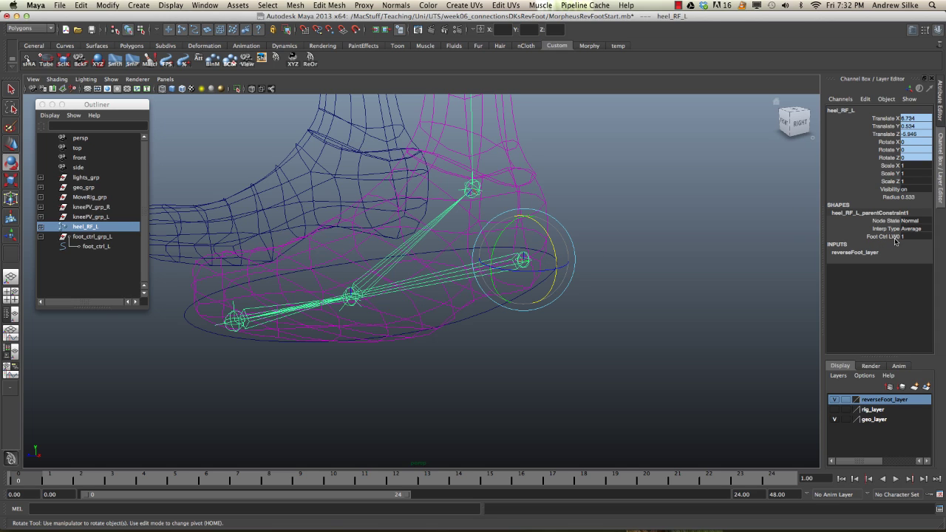
pyautogui.keyDown('alt'); pyautogui.moveTo(640, 181); pyautogui.dragTo(545, 266); pyautogui.keyUp('alt')
pyautogui.click(561, 273)
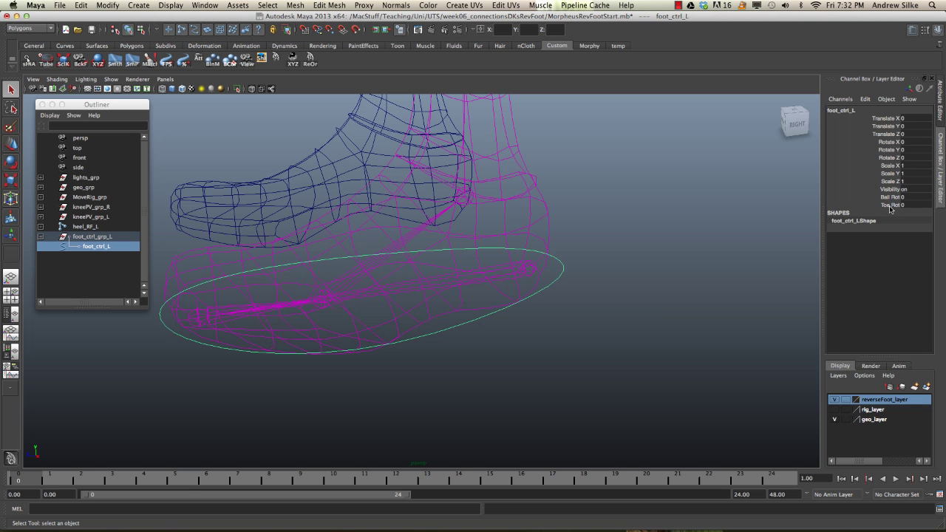
# Open the Connection Editor with foot_ctrl_L selected, and arrange it and the Outliner on opposite sides of the foot.
pyautogui.keyDown('alt'); pyautogui.moveTo(473, 338); pyautogui.dragTo(496, 311); pyautogui.keyUp('alt')
pyautogui.press('space')
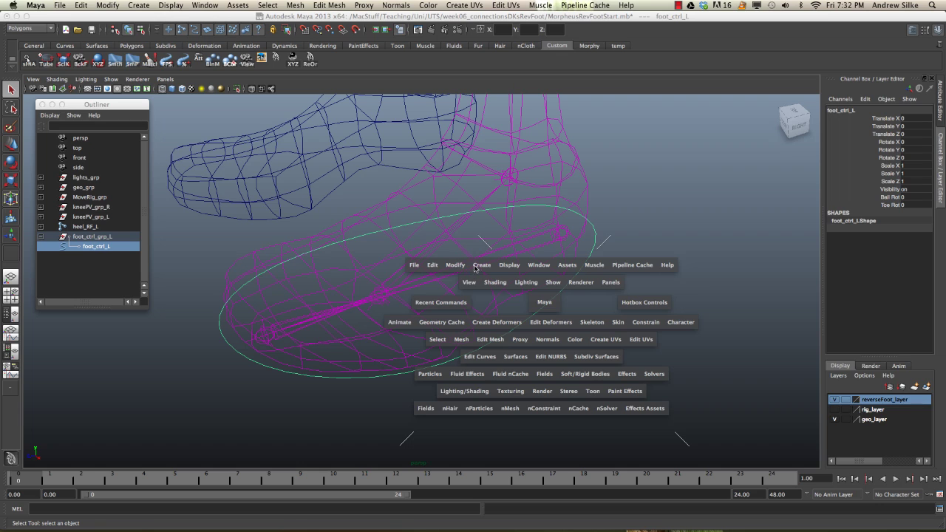
pyautogui.click(455, 268)
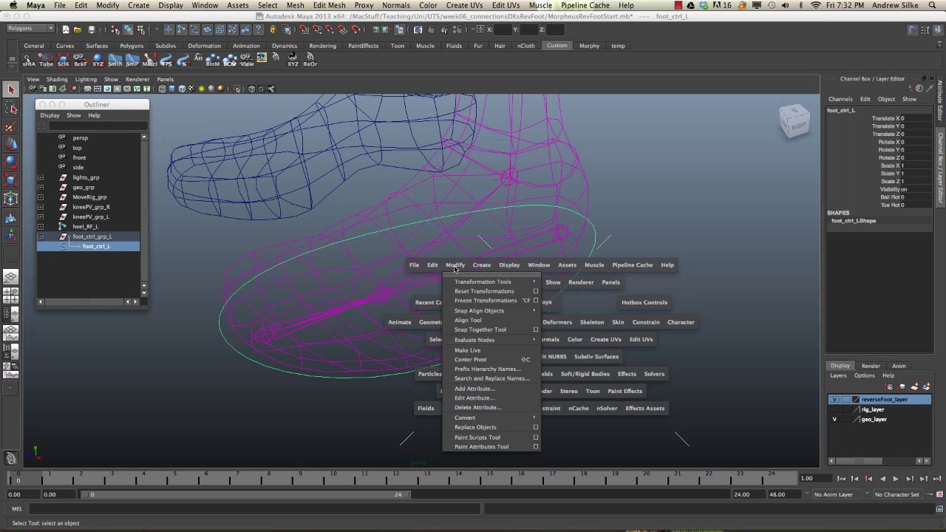
pyautogui.click(455, 270)
pyautogui.click(536, 268)
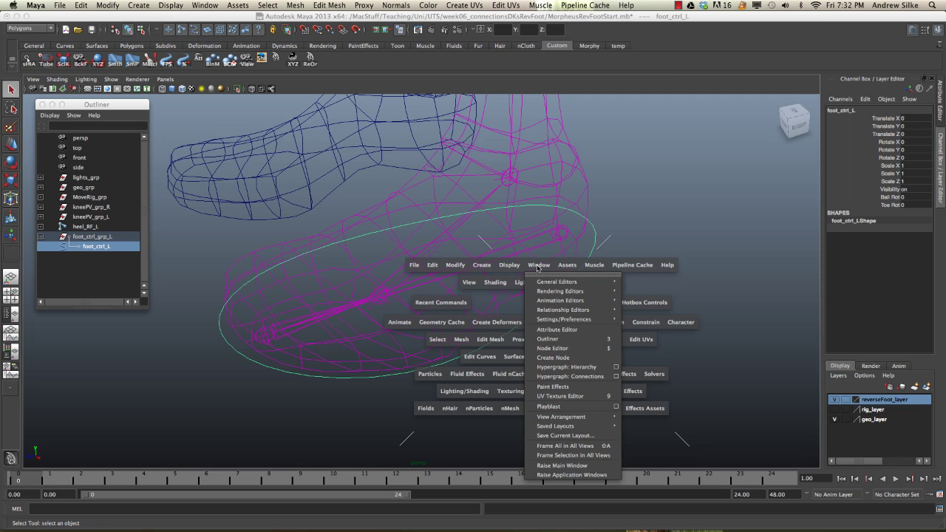
pyautogui.moveTo(545, 281)
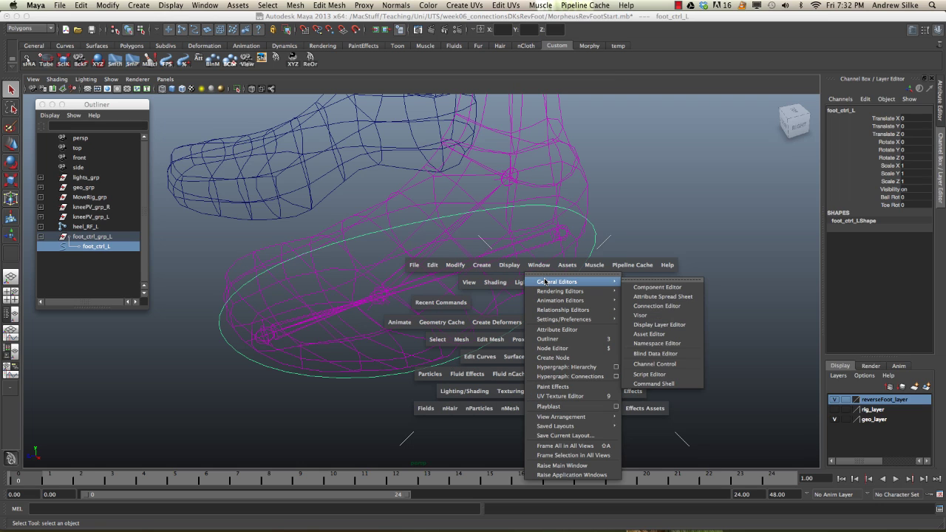
pyautogui.click(656, 305)
pyautogui.moveTo(306, 112); pyautogui.dragTo(242, 136)
pyautogui.moveTo(106, 105); pyautogui.dragTo(758, 117)
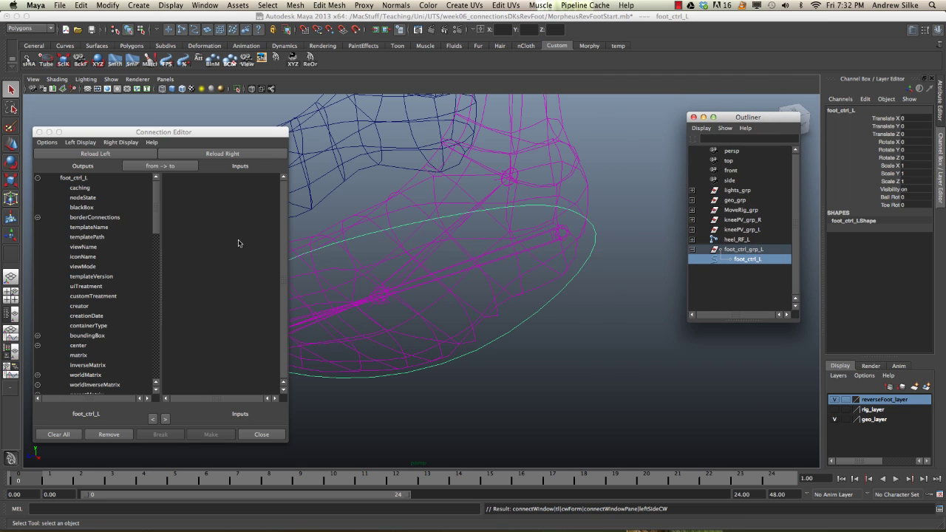
# Load foot_ctrl_L as the output node in the Connection Editor and choose its ballRot attribute as the source.
pyautogui.click(572, 345)
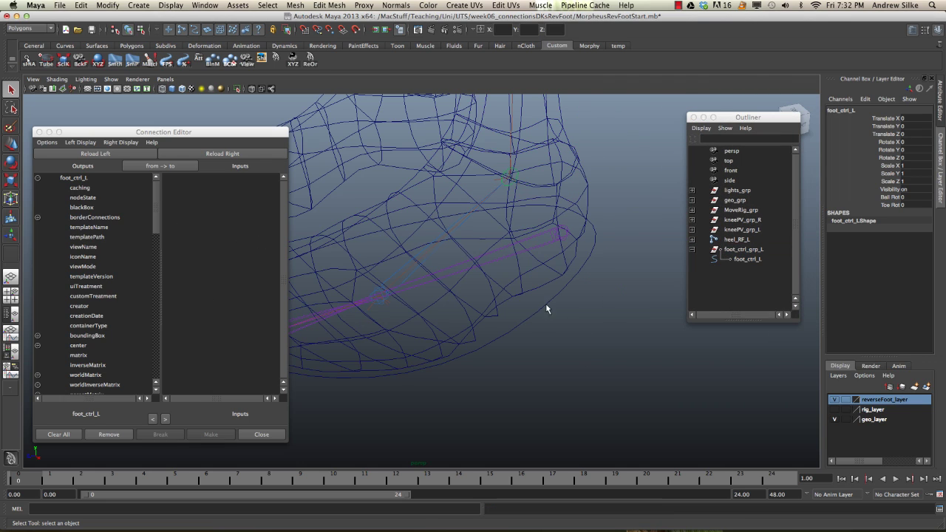
pyautogui.click(560, 294)
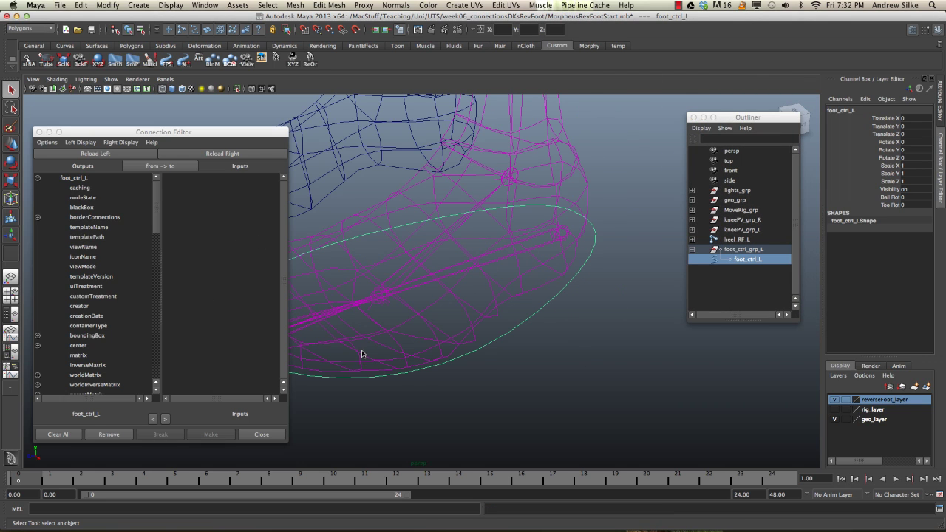
pyautogui.click(101, 154)
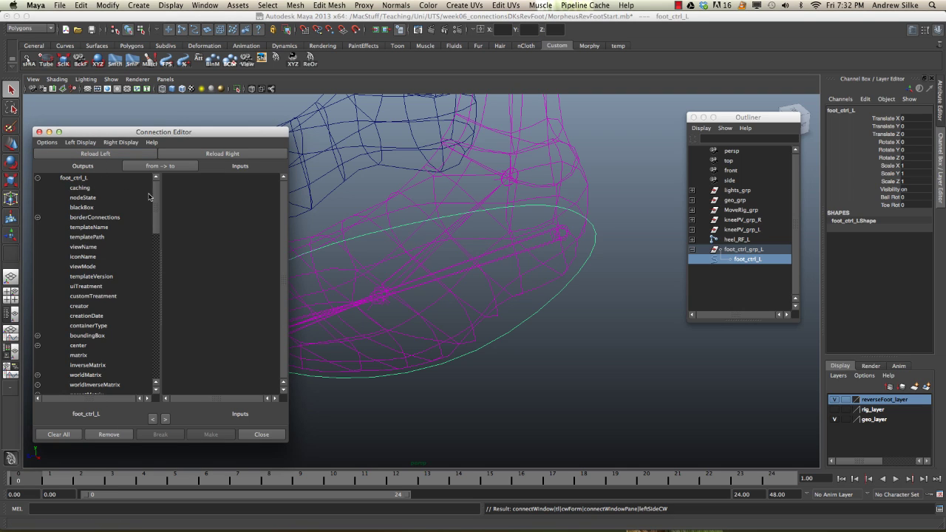
pyautogui.moveTo(156, 190); pyautogui.dragTo(160, 376)
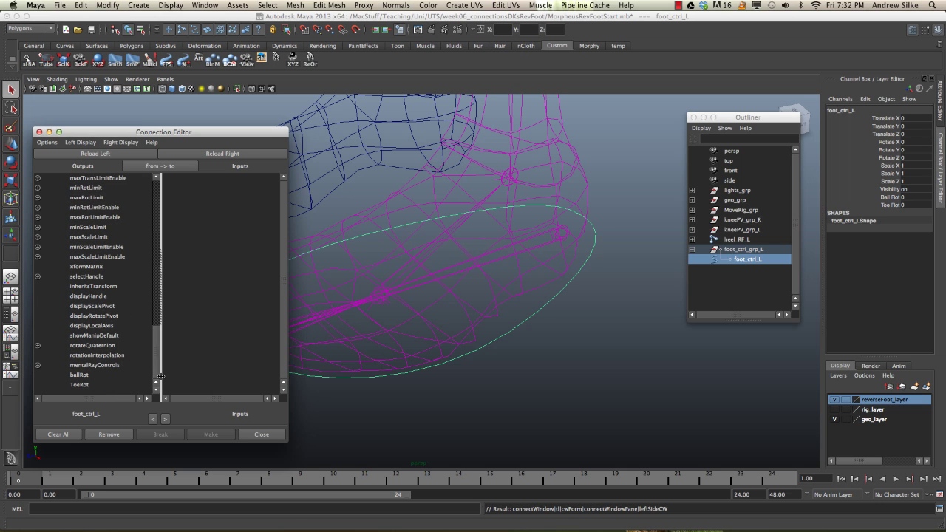
pyautogui.click(81, 376)
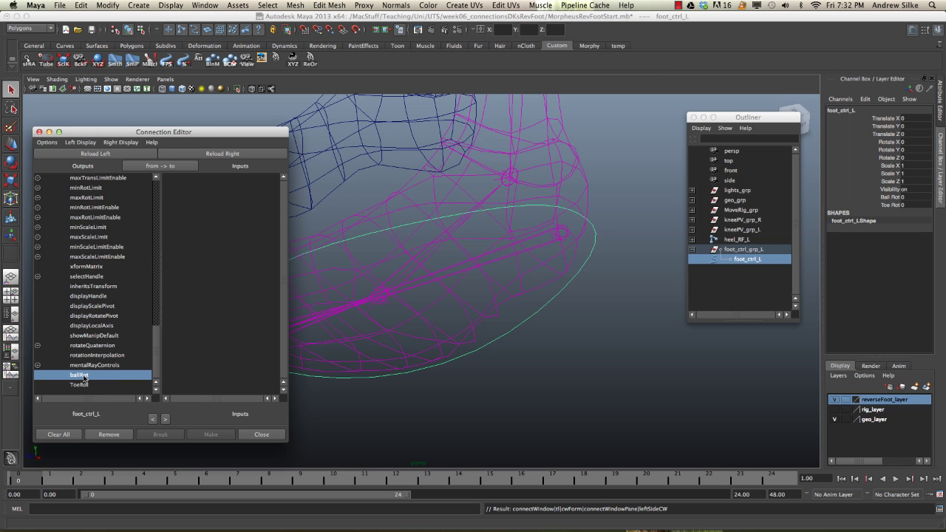
# Select the ball_RF_L joint of the reverse foot chain as the connection target.
pyautogui.keyDown('alt'); pyautogui.moveTo(570, 274); pyautogui.dragTo(641, 281, button='right'); pyautogui.keyUp('alt')
pyautogui.click(530, 251)
pyautogui.keyDown('alt'); pyautogui.moveTo(536, 249); pyautogui.dragTo(507, 268); pyautogui.keyUp('alt')
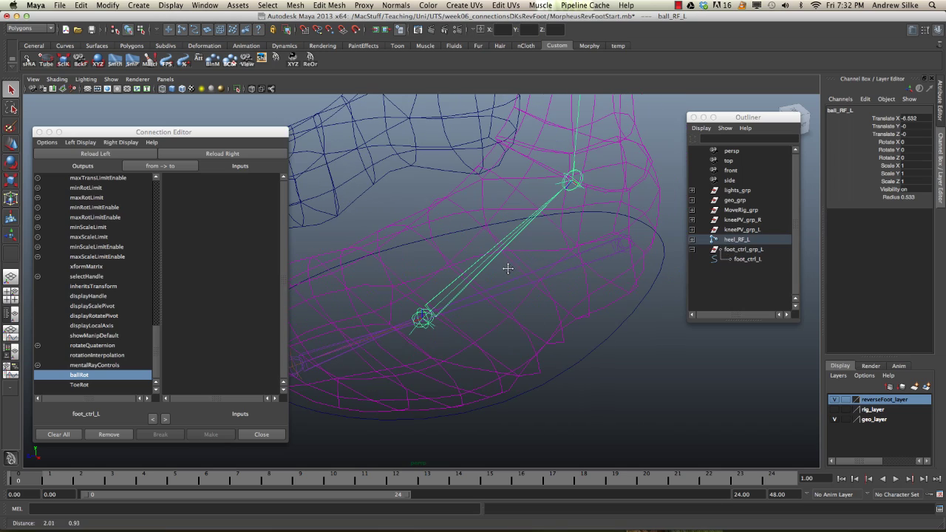
# Test-rotate the ball_RF_L joint to identify its ball-roll axis, undoing the rotations.
pyautogui.press('e')
pyautogui.moveTo(450, 275); pyautogui.dragTo(405, 310)
pyautogui.press('z')
pyautogui.press('z')
pyautogui.moveTo(411, 290); pyautogui.dragTo(436, 284)
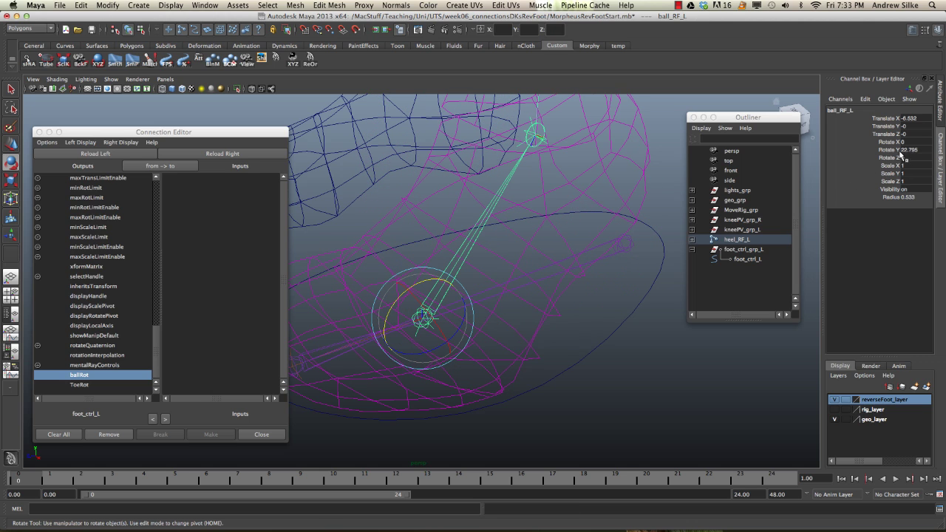
pyautogui.press('z')
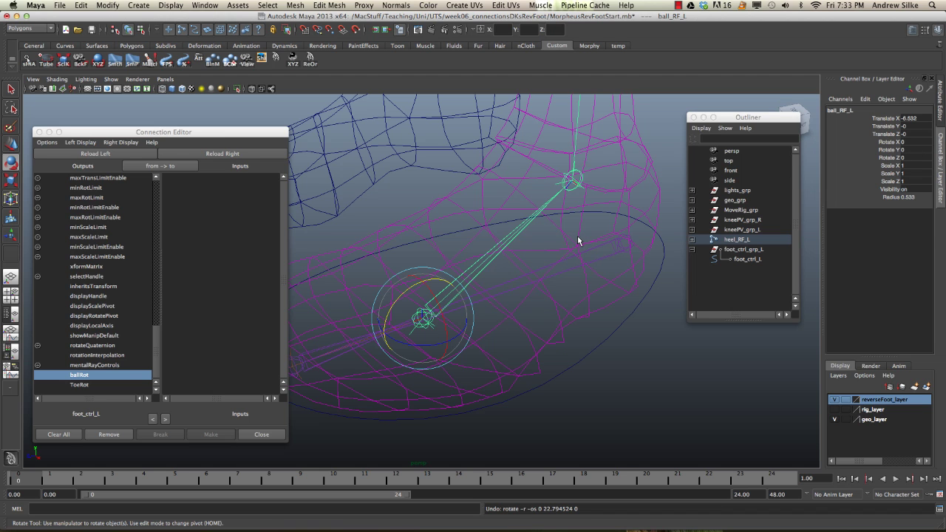
# Load ball_RF_L as the input node in the Connection Editor and connect foot_ctrl_L's ballRot to its rotateY.
pyautogui.keyDown('alt'); pyautogui.moveTo(577, 236); pyautogui.dragTo(584, 241, button='middle'); pyautogui.keyUp('alt')
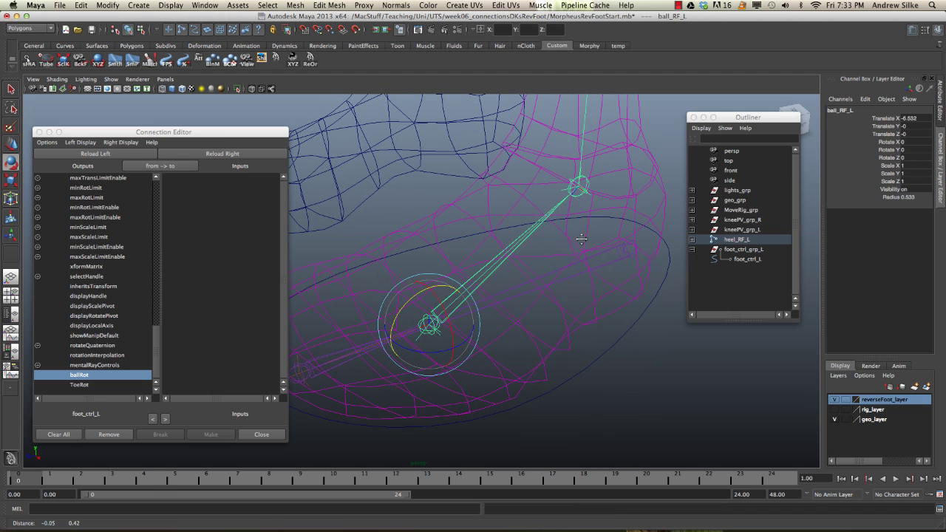
pyautogui.click(230, 156)
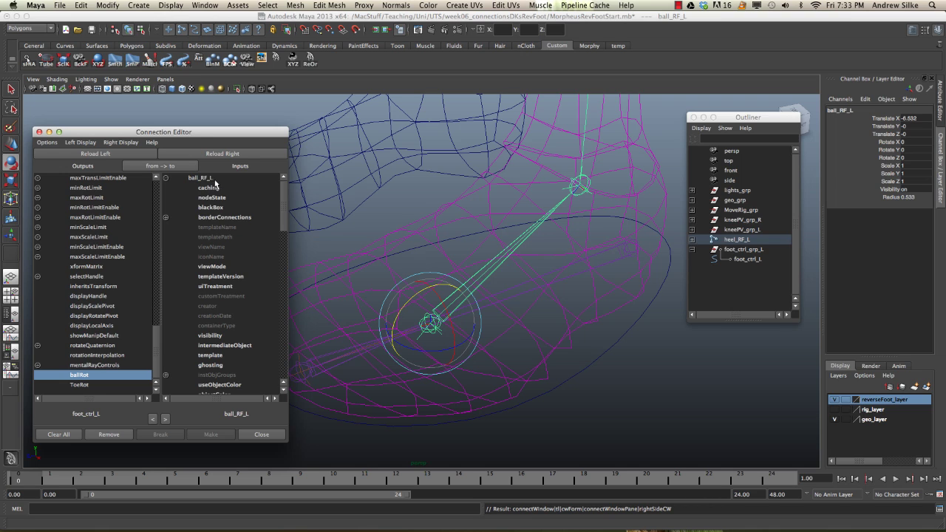
pyautogui.moveTo(282, 228); pyautogui.dragTo(281, 300)
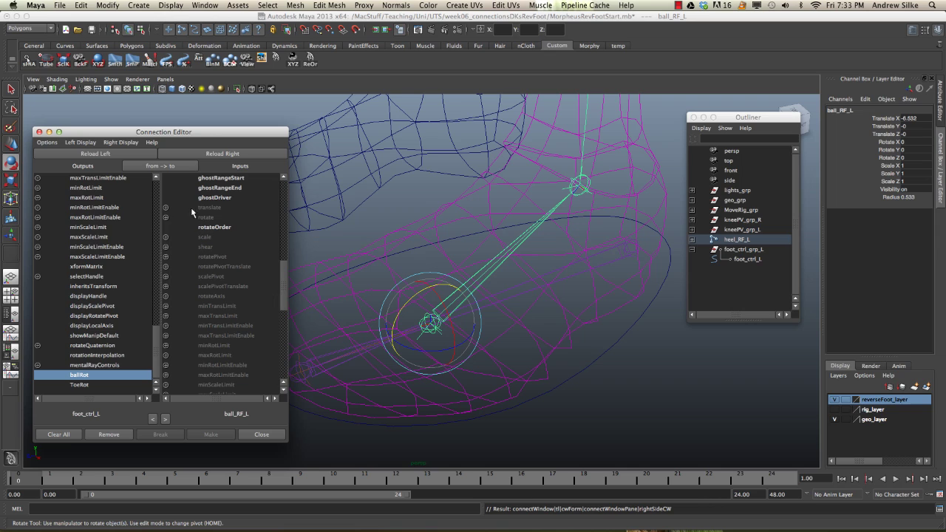
pyautogui.click(166, 218)
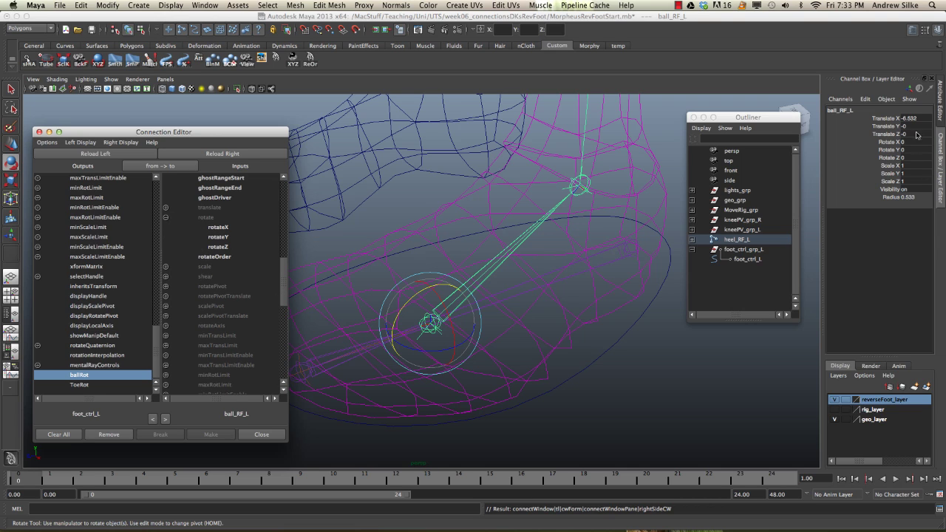
pyautogui.click(225, 237)
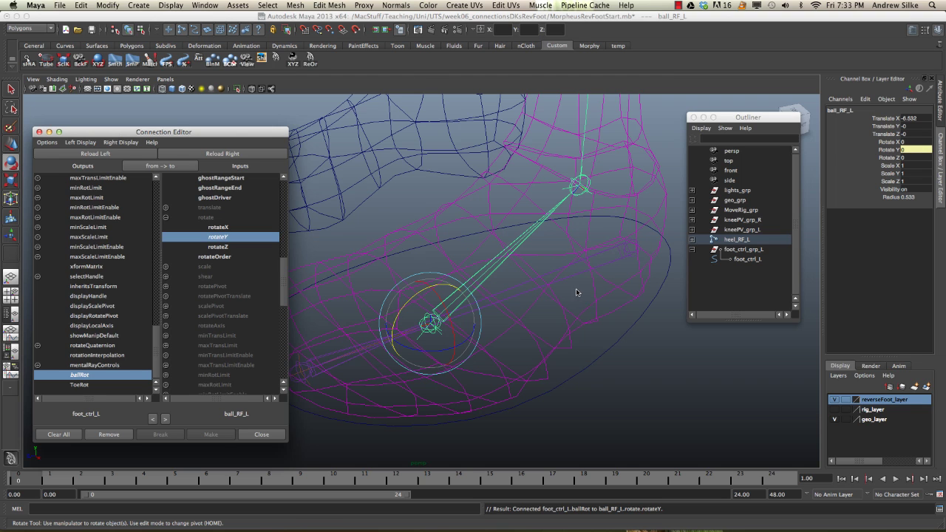
# Test foot_ctrl_L's Ball Rot attribute in wireframe and shaded display, undoing the changes.
pyautogui.keyDown('alt'); pyautogui.moveTo(596, 287); pyautogui.dragTo(596, 316); pyautogui.keyUp('alt')
pyautogui.click(602, 323)
pyautogui.click(887, 201)
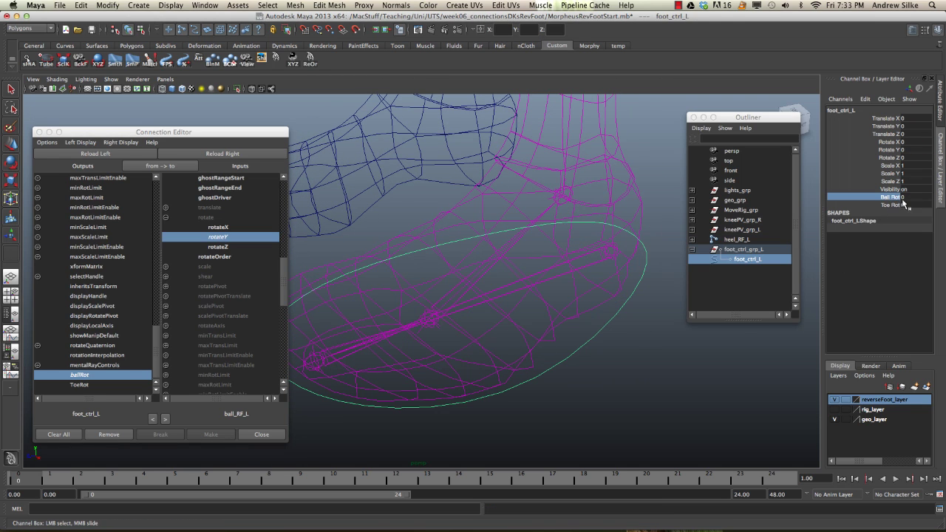
pyautogui.moveTo(491, 224); pyautogui.dragTo(589, 230, button='middle')
pyautogui.press('5')
pyautogui.keyDown('alt'); pyautogui.moveTo(589, 229); pyautogui.dragTo(436, 233, button='right'); pyautogui.keyUp('alt')
pyautogui.moveTo(560, 209)
pyautogui.mouseDown(button='middle')
pyautogui.moveTo(578, 226)
pyautogui.moveTo(688, 220)
pyautogui.moveTo(500, 238)
pyautogui.moveTo(660, 224)
pyautogui.mouseUp(button='middle')
pyautogui.press('z')
pyautogui.press('z')
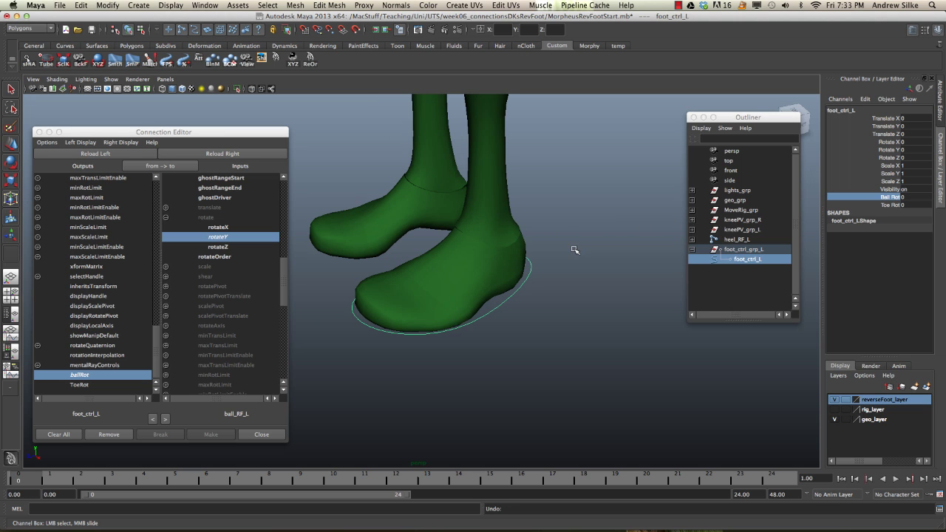
# Select the toe_RF_L joint in wireframe display and test-rotate it about Y to identify its toe-roll axis, undoing the rotation.
pyautogui.keyDown('alt'); pyautogui.moveTo(524, 259); pyautogui.dragTo(756, 256, button='right'); pyautogui.keyUp('alt')
pyautogui.keyDown('alt'); pyautogui.moveTo(487, 282); pyautogui.dragTo(479, 266); pyautogui.keyUp('alt')
pyautogui.keyDown('alt'); pyautogui.moveTo(479, 266); pyautogui.dragTo(511, 256, button='middle'); pyautogui.keyUp('alt')
pyautogui.keyDown('alt'); pyautogui.moveTo(510, 256); pyautogui.dragTo(506, 268); pyautogui.keyUp('alt')
pyautogui.press('4')
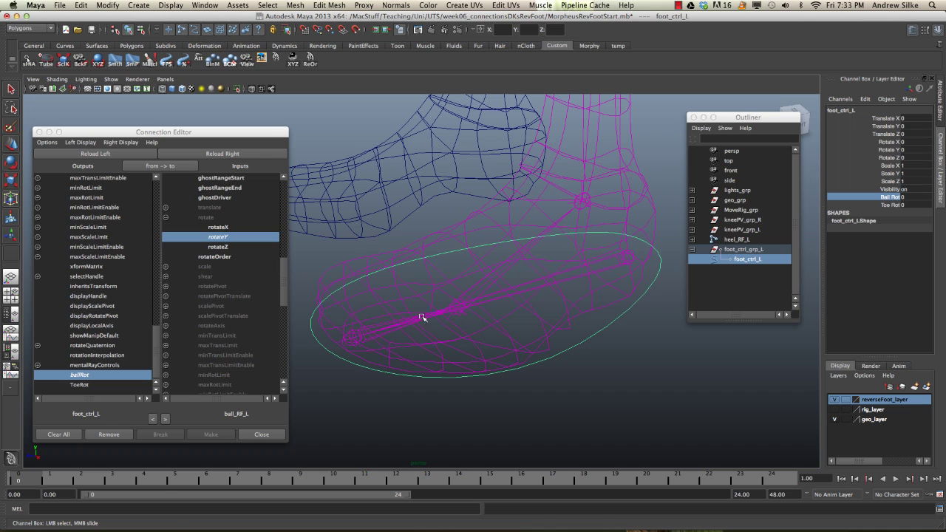
pyautogui.click(368, 326)
pyautogui.press('e')
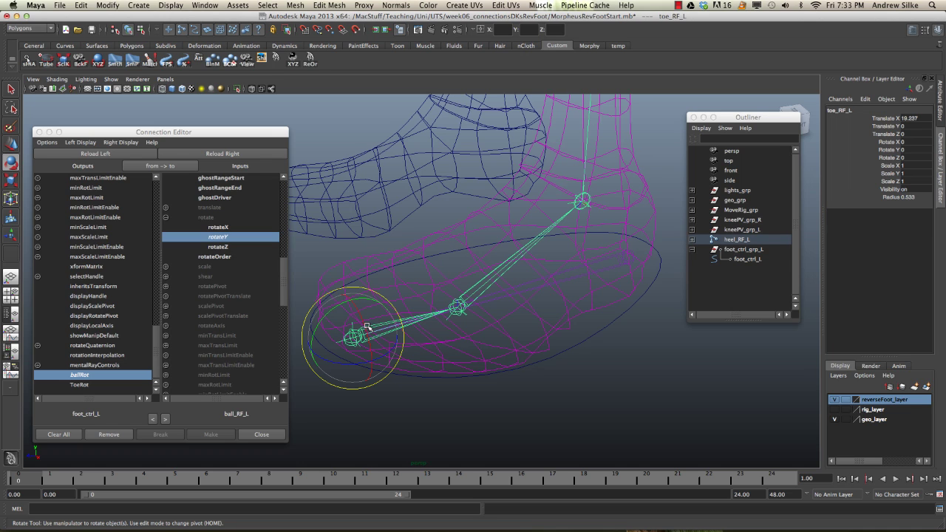
pyautogui.moveTo(339, 307); pyautogui.dragTo(396, 310)
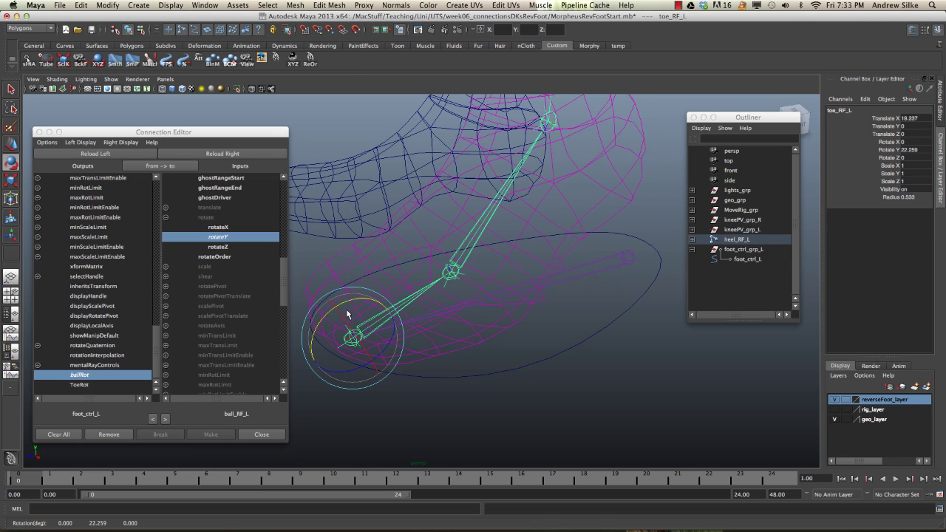
pyautogui.hotkey('ctrl', 'z')
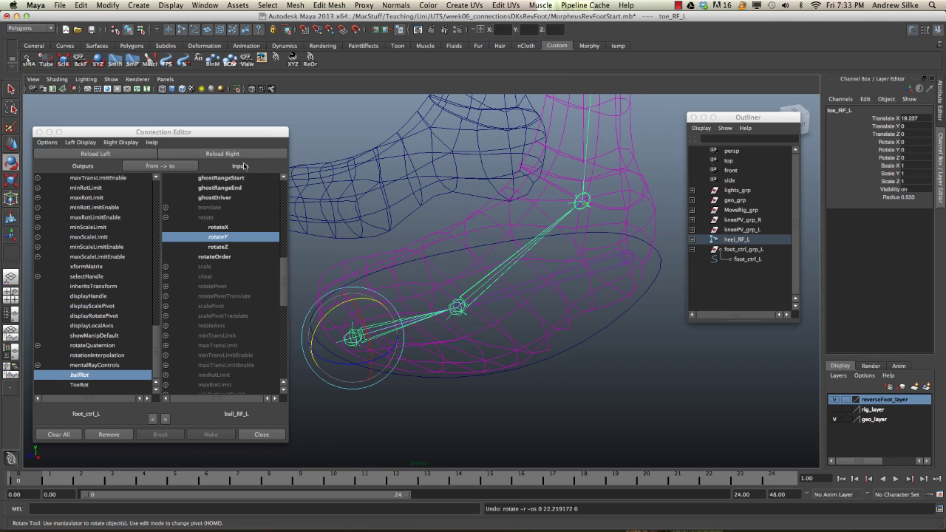
# Load toe_RF_L as the input node in the Connection Editor and connect foot_ctrl_L's ToeRot to its rotateY.
pyautogui.click(240, 155)
pyautogui.moveTo(284, 289); pyautogui.dragTo(280, 174)
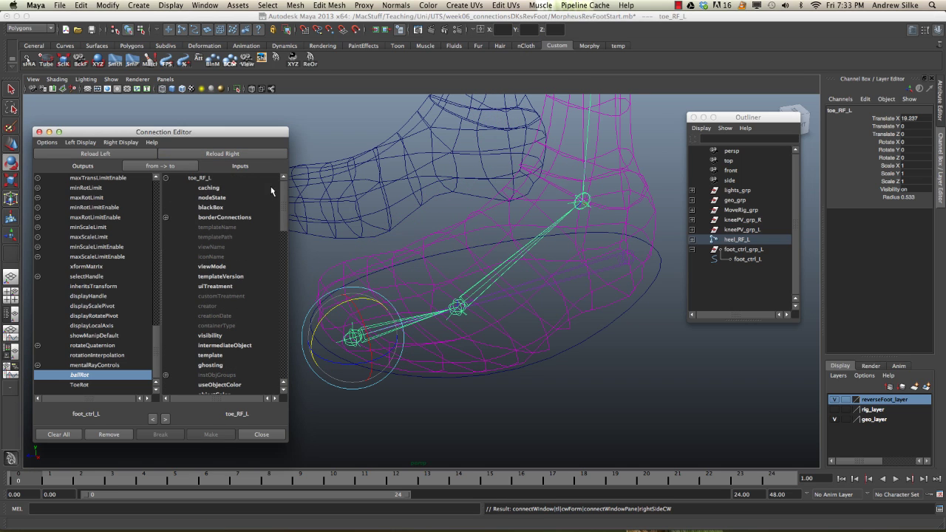
pyautogui.moveTo(280, 186); pyautogui.dragTo(283, 251)
pyautogui.click(166, 277)
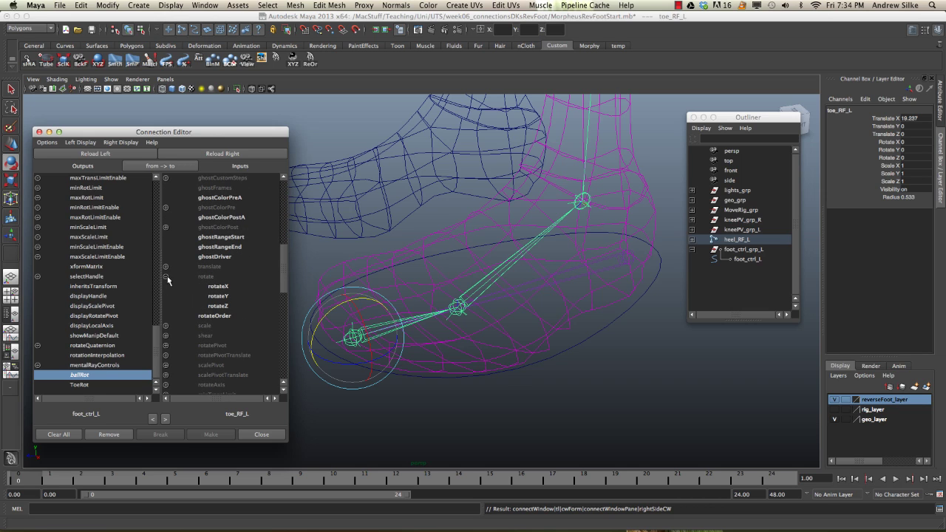
pyautogui.click(75, 386)
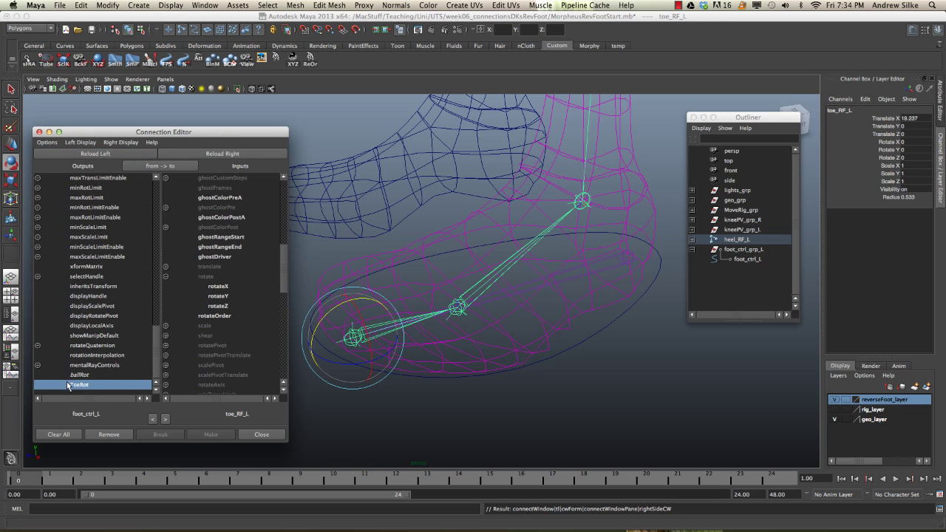
pyautogui.click(224, 299)
pyautogui.moveTo(283, 272)
pyautogui.mouseDown()
pyautogui.moveTo(285, 191)
pyautogui.moveTo(271, 265)
pyautogui.mouseUp()
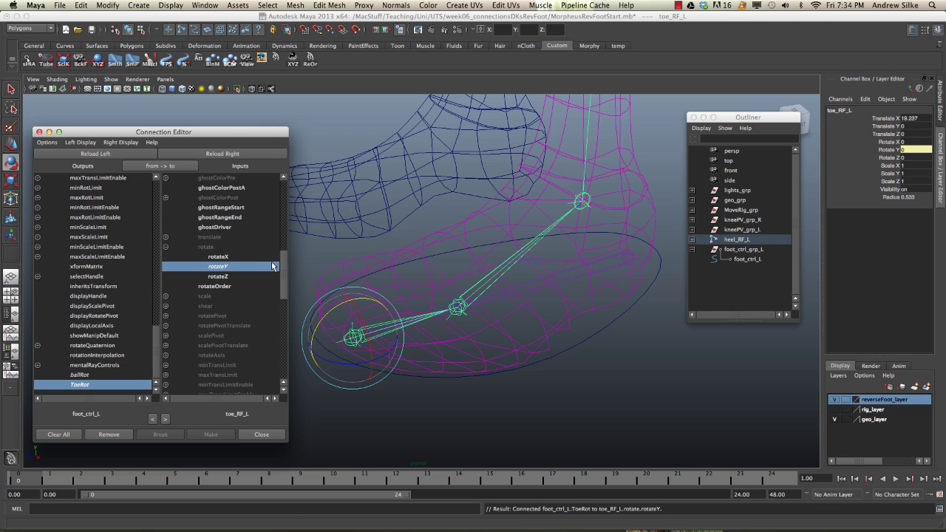
# Select foot_ctrl_L and test its Toe Rot attribute on the shaded foot, undoing the change.
pyautogui.click(602, 329)
pyautogui.keyDown('alt'); pyautogui.moveTo(646, 327); pyautogui.dragTo(613, 324, button='right'); pyautogui.keyUp('alt')
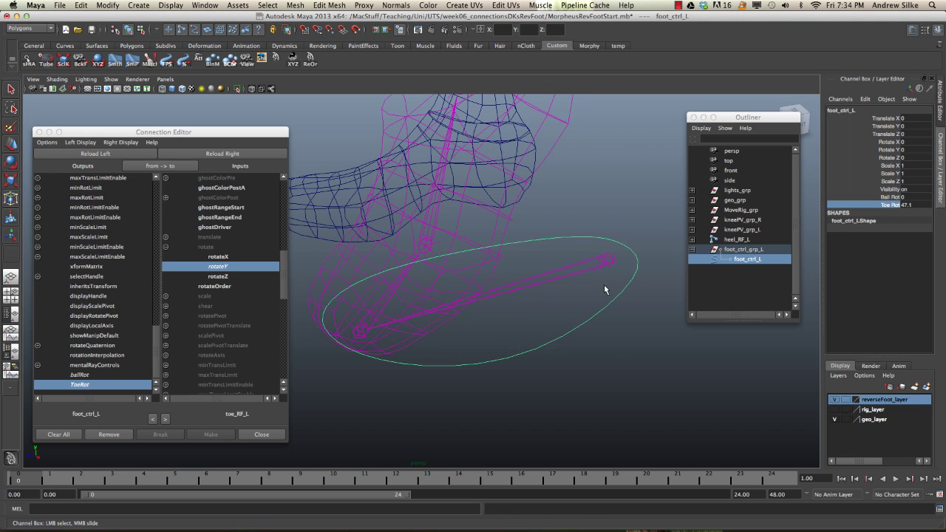
pyautogui.press('5')
pyautogui.keyDown('alt'); pyautogui.moveTo(623, 274); pyautogui.dragTo(344, 311, button='right'); pyautogui.keyUp('alt')
pyautogui.moveTo(438, 280)
pyautogui.mouseDown(button='middle')
pyautogui.moveTo(664, 257)
pyautogui.moveTo(629, 271)
pyautogui.moveTo(665, 258)
pyautogui.mouseUp(button='middle')
pyautogui.press('z')
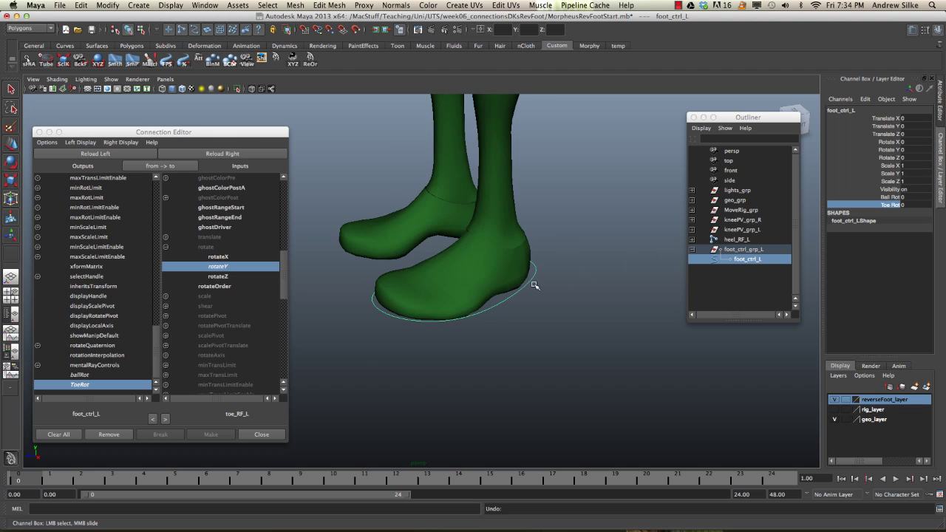
# Test-move foot_ctrl_L to check that the reverse foot follows it, undoing each move.
pyautogui.press('4')
pyautogui.moveTo(526, 287)
pyautogui.keyDown('alt'); pyautogui.mouseDown()
pyautogui.moveTo(570, 271)
pyautogui.moveTo(522, 279)
pyautogui.moveTo(528, 273)
pyautogui.moveTo(524, 291)
pyautogui.moveTo(539, 292)
pyautogui.mouseUp(); pyautogui.keyUp('alt')
pyautogui.press('w')
pyautogui.keyDown('alt'); pyautogui.moveTo(506, 323); pyautogui.dragTo(526, 305); pyautogui.keyUp('alt')
pyautogui.moveTo(525, 305); pyautogui.dragTo(541, 376, button='middle')
pyautogui.press('z')
pyautogui.keyDown('alt'); pyautogui.moveTo(477, 340); pyautogui.dragTo(490, 355); pyautogui.keyUp('alt')
pyautogui.keyDown('alt'); pyautogui.moveTo(490, 354); pyautogui.dragTo(649, 338, button='right'); pyautogui.keyUp('alt')
pyautogui.press('5')
pyautogui.keyDown('alt'); pyautogui.moveTo(528, 349); pyautogui.dragTo(496, 345); pyautogui.keyUp('alt')
pyautogui.press('4')
pyautogui.moveTo(454, 306)
pyautogui.keyDown('alt'); pyautogui.mouseDown()
pyautogui.moveTo(417, 296)
pyautogui.moveTo(434, 286)
pyautogui.moveTo(395, 284)
pyautogui.moveTo(480, 201)
pyautogui.mouseUp(); pyautogui.keyUp('alt')
pyautogui.press('w')
pyautogui.keyDown('alt'); pyautogui.moveTo(640, 217); pyautogui.dragTo(535, 229); pyautogui.keyUp('alt')
pyautogui.moveTo(552, 300); pyautogui.dragTo(485, 325, button='middle')
pyautogui.press('z')
pyautogui.keyDown('alt'); pyautogui.moveTo(545, 340); pyautogui.dragTo(508, 346); pyautogui.keyUp('alt')
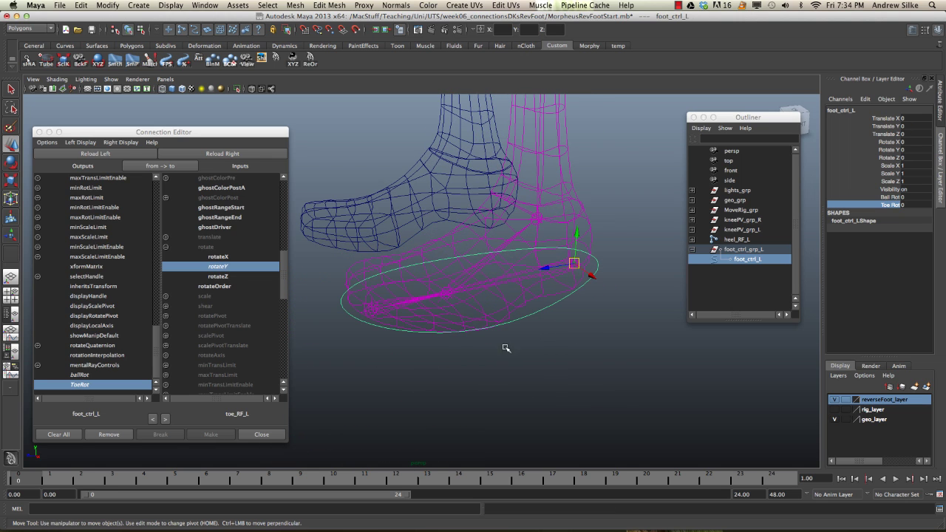
# Re-test the Ball Rot and Toe Rot attributes of foot_ctrl_L in turn, undoing each change and finishing in shaded display.
pyautogui.click(892, 198)
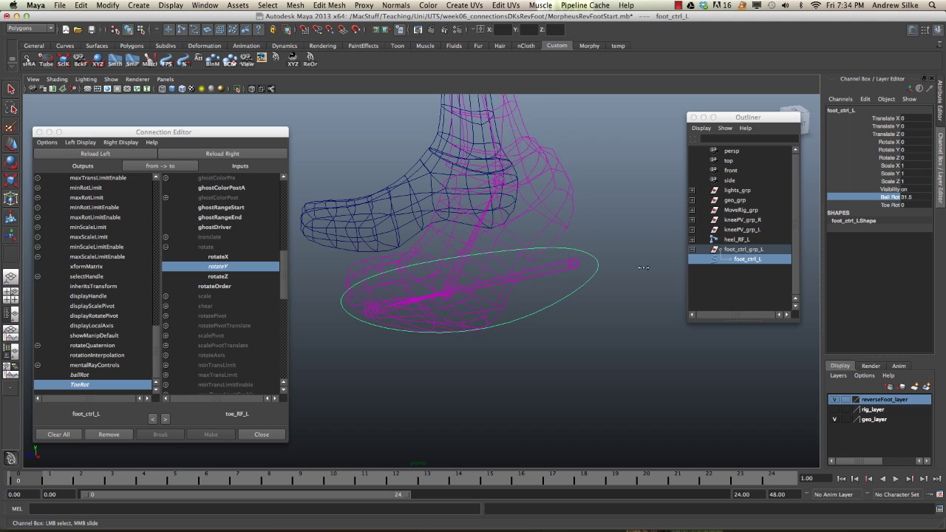
pyautogui.press('z')
pyautogui.press('z')
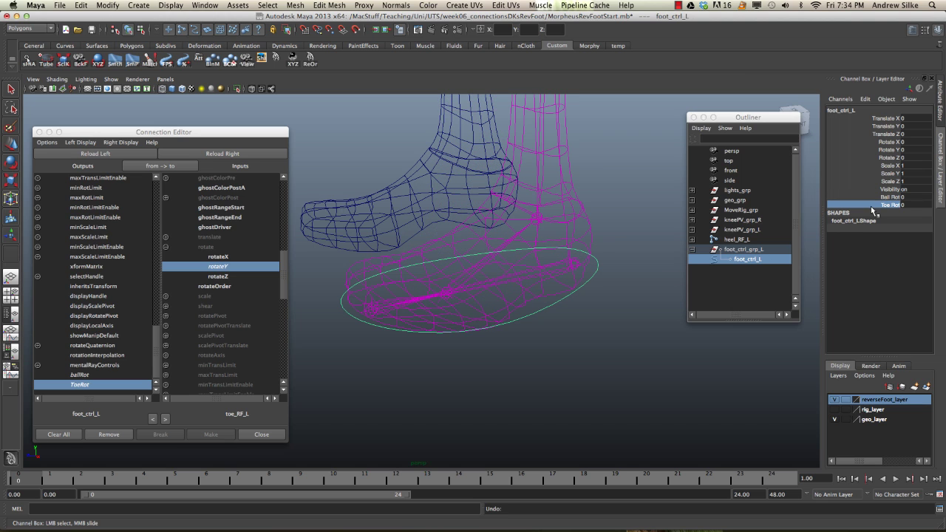
pyautogui.moveTo(504, 295); pyautogui.dragTo(536, 298, button='middle')
pyautogui.press('z')
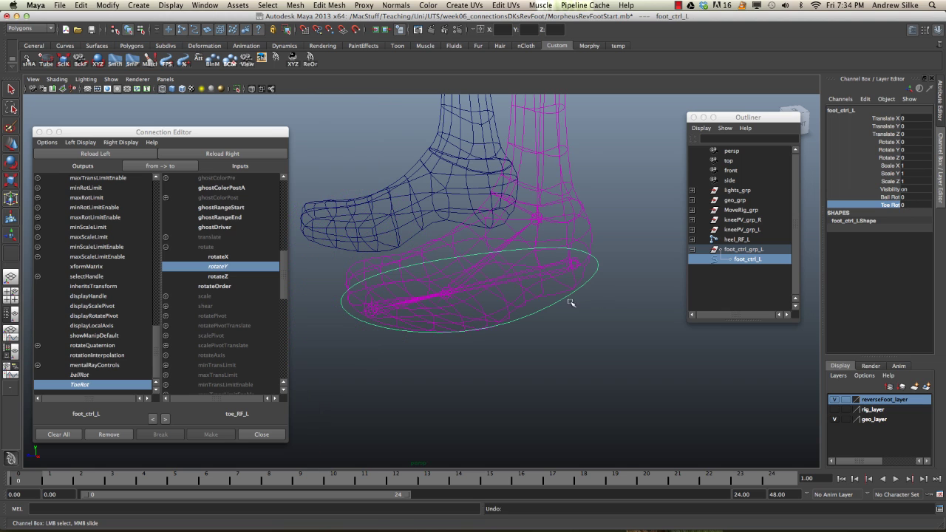
pyautogui.press('5')
pyautogui.moveTo(416, 319)
pyautogui.mouseDown(button='middle')
pyautogui.moveTo(652, 289)
pyautogui.moveTo(477, 310)
pyautogui.mouseUp(button='middle')
pyautogui.press('z')
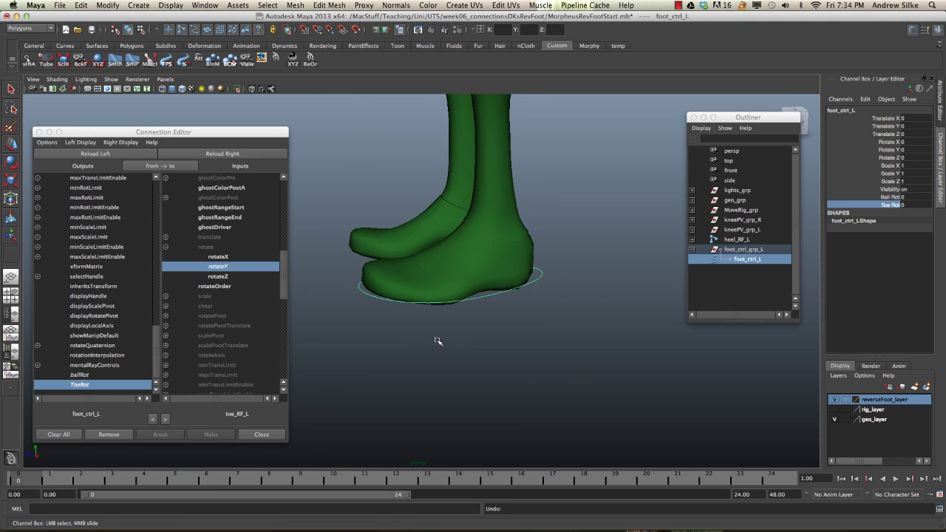